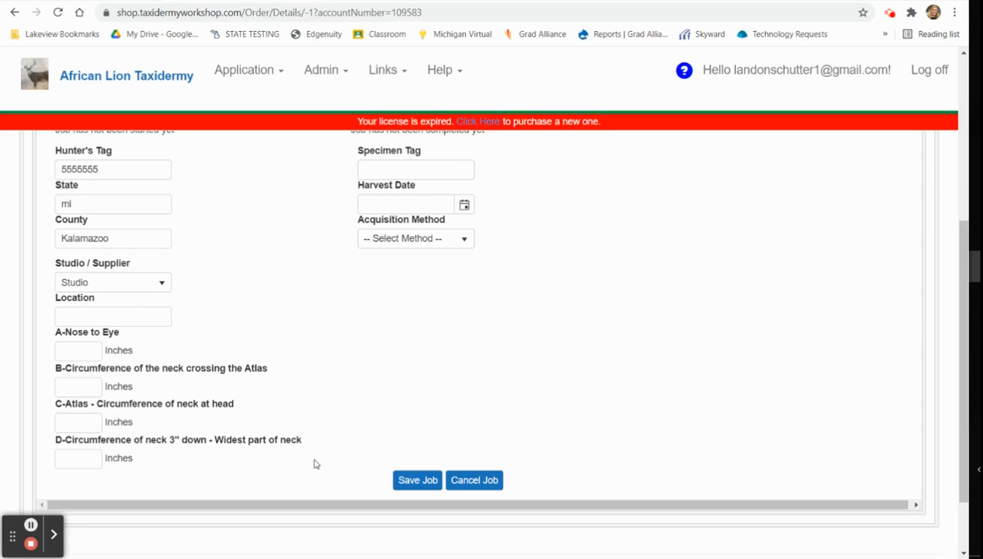
# - Enter the deer's measurements: A nose to eye 7.5, B neck crossing the Atlas 21, C neck at head 23, and D widest neck 25 inches
pyautogui.click(86, 348)
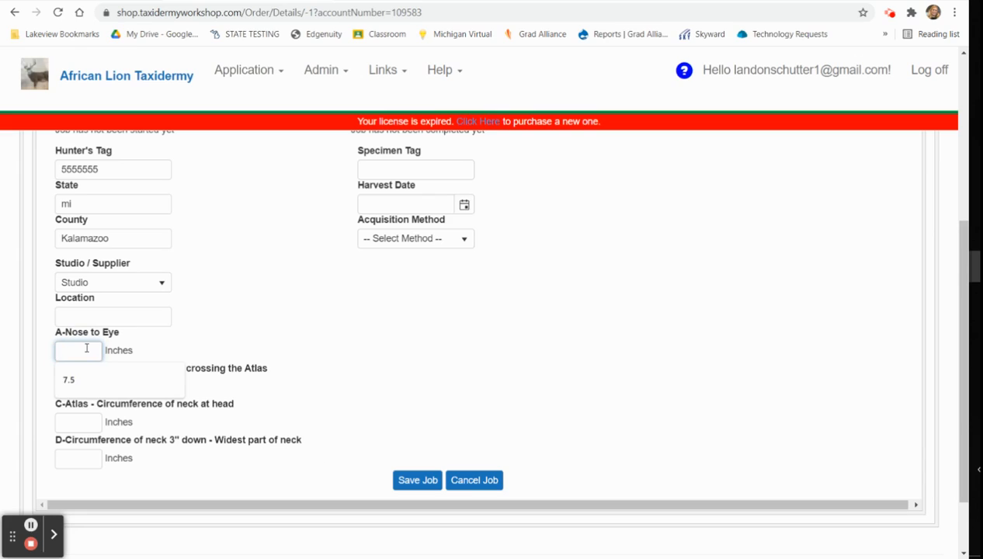
pyautogui.click(73, 378)
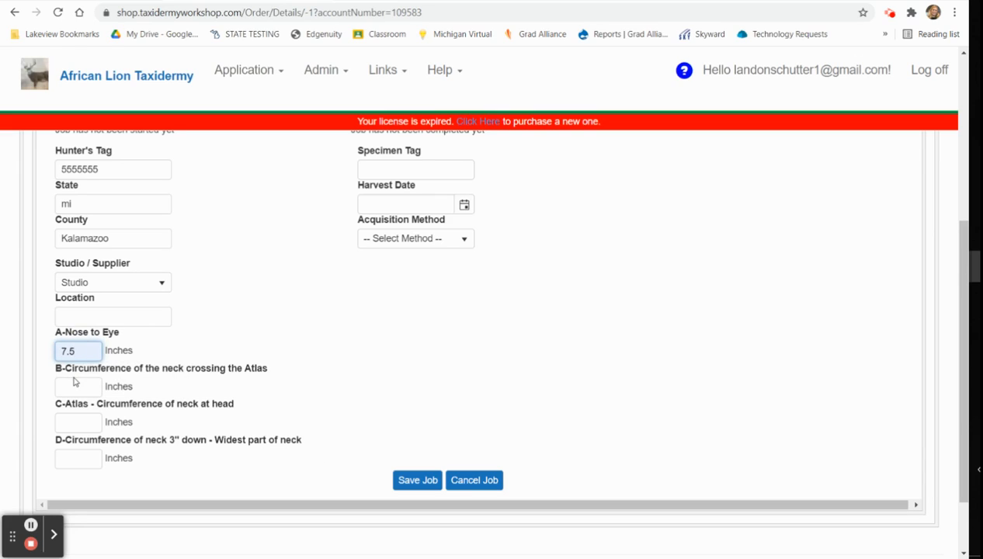
pyautogui.click(73, 386)
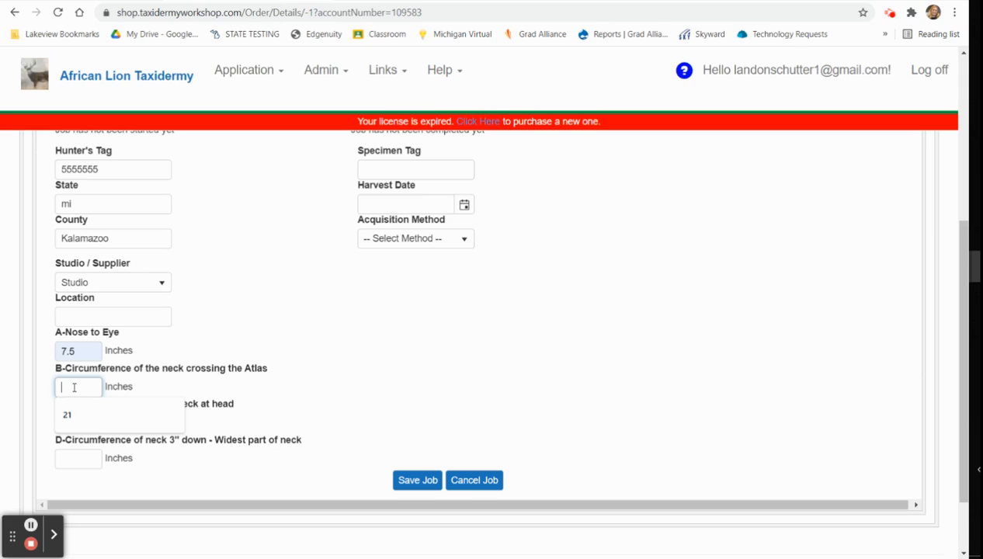
pyautogui.click(68, 417)
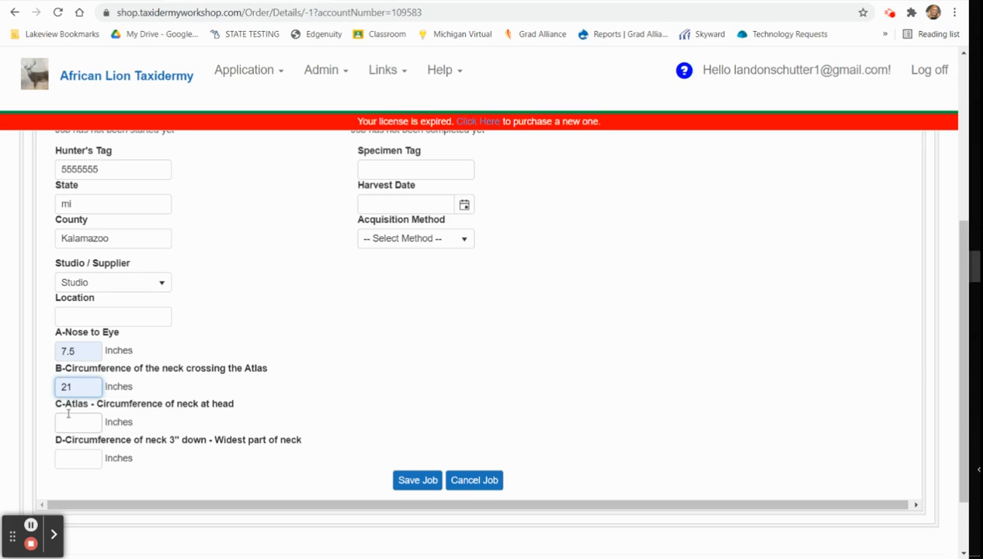
pyautogui.click(68, 419)
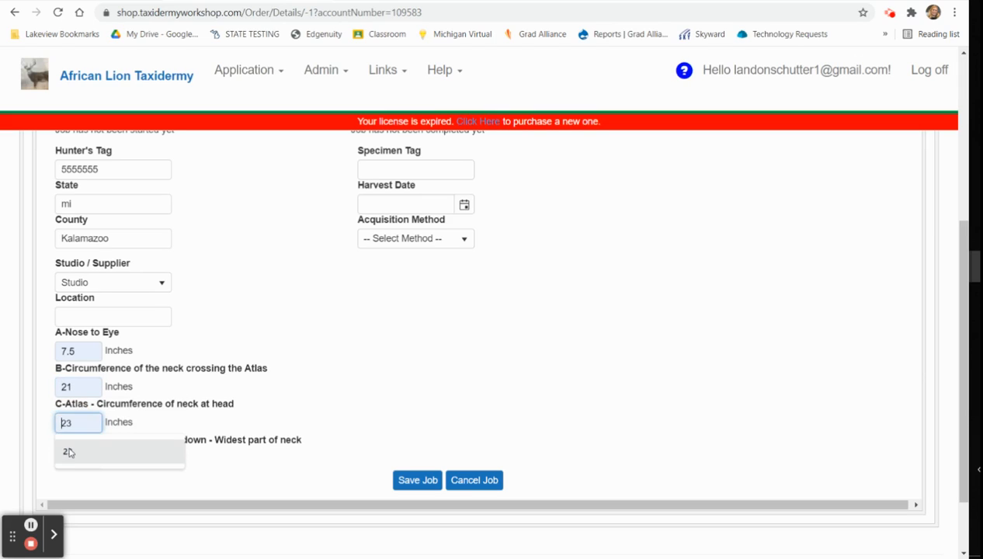
pyautogui.click(68, 451)
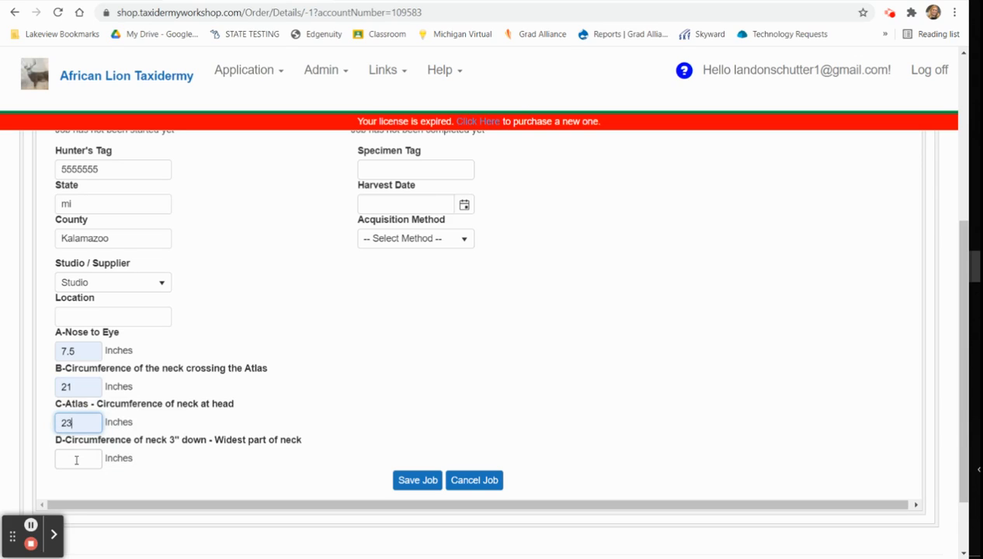
pyautogui.click(76, 461)
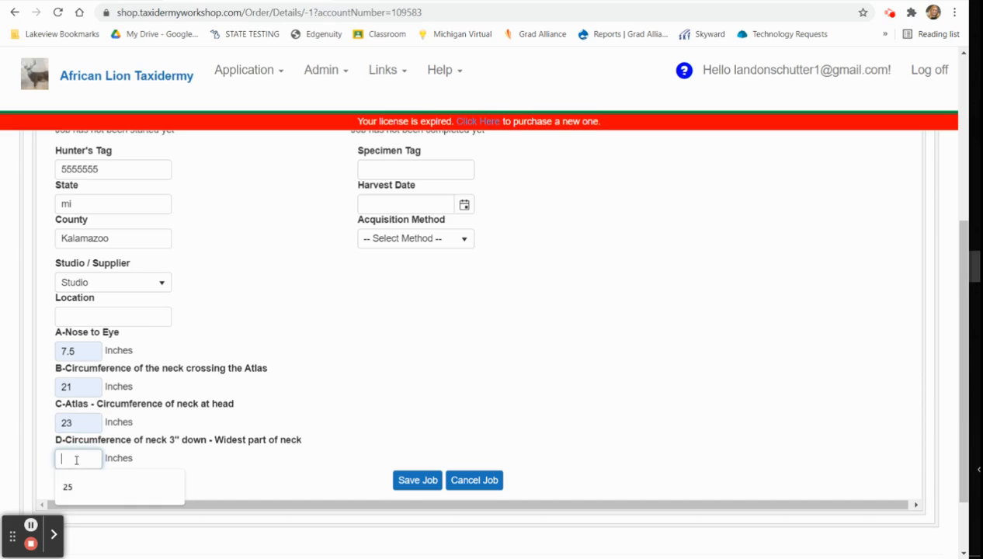
pyautogui.click(68, 493)
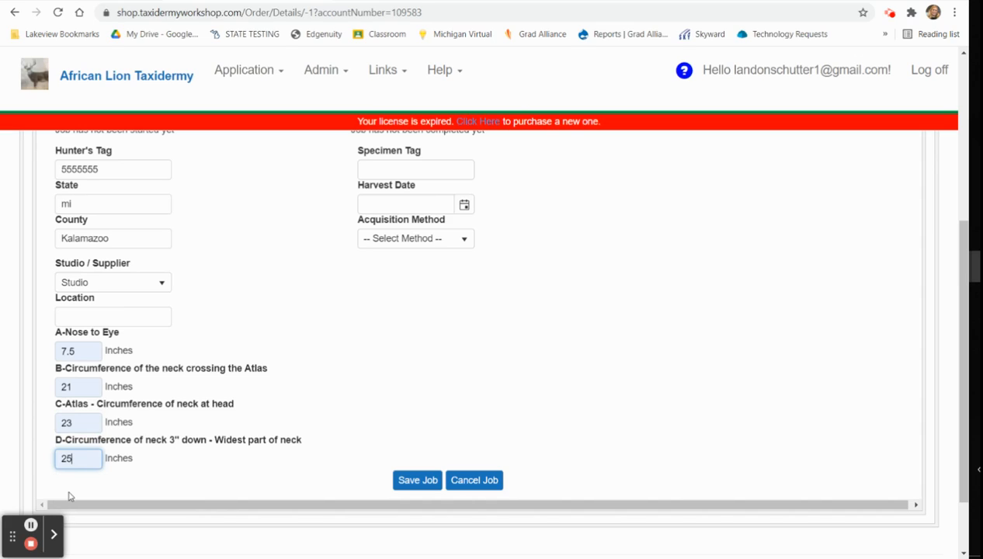
pyautogui.click(69, 496)
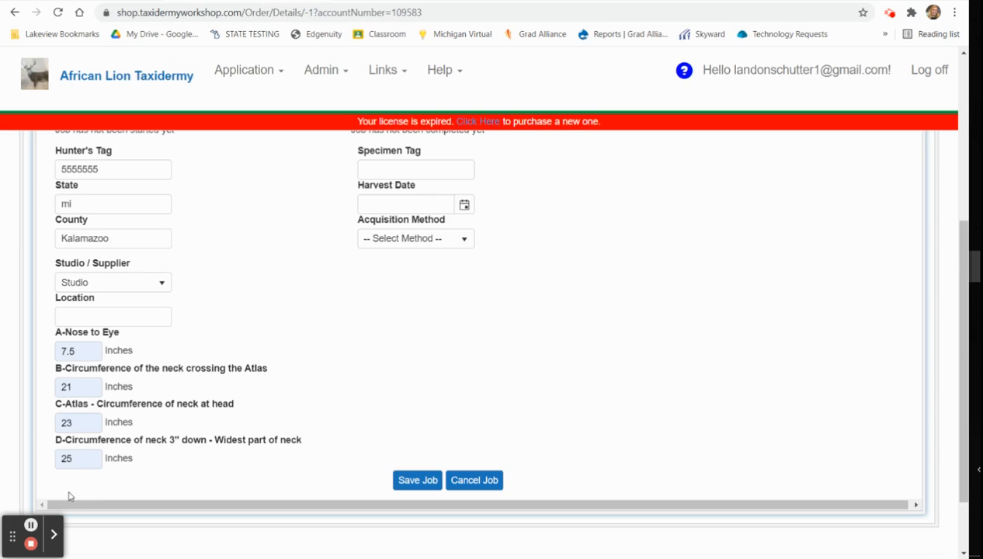
# - Set the job's specimen tag to 30 and its harvest date to 8/12/2021
pyautogui.click(963, 53)
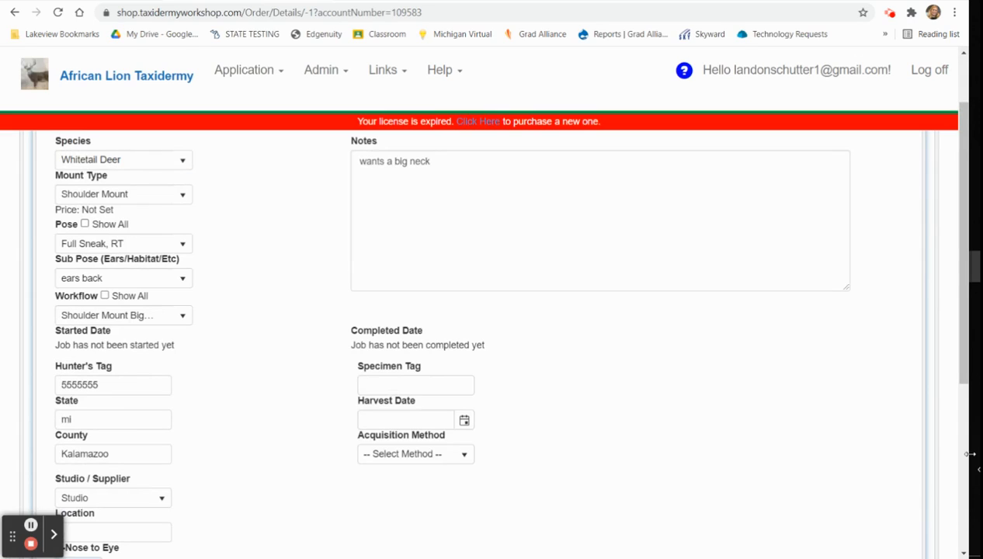
pyautogui.click(963, 554)
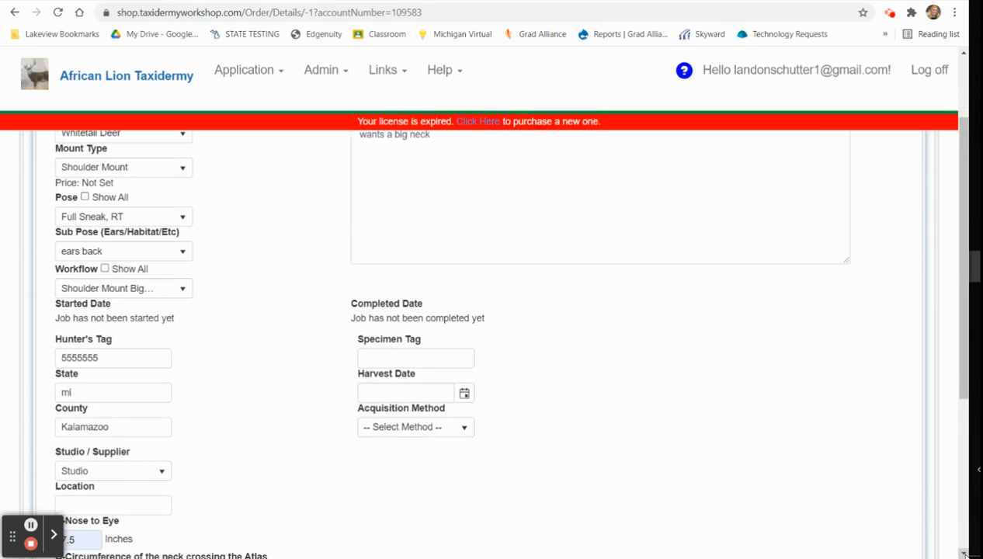
pyautogui.click(407, 362)
pyautogui.click(406, 361)
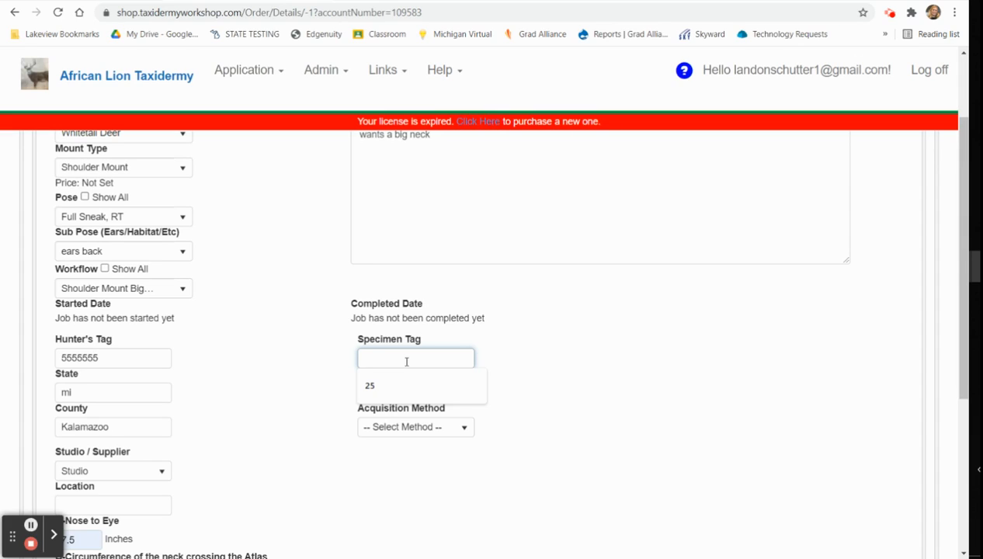
pyautogui.write('30')
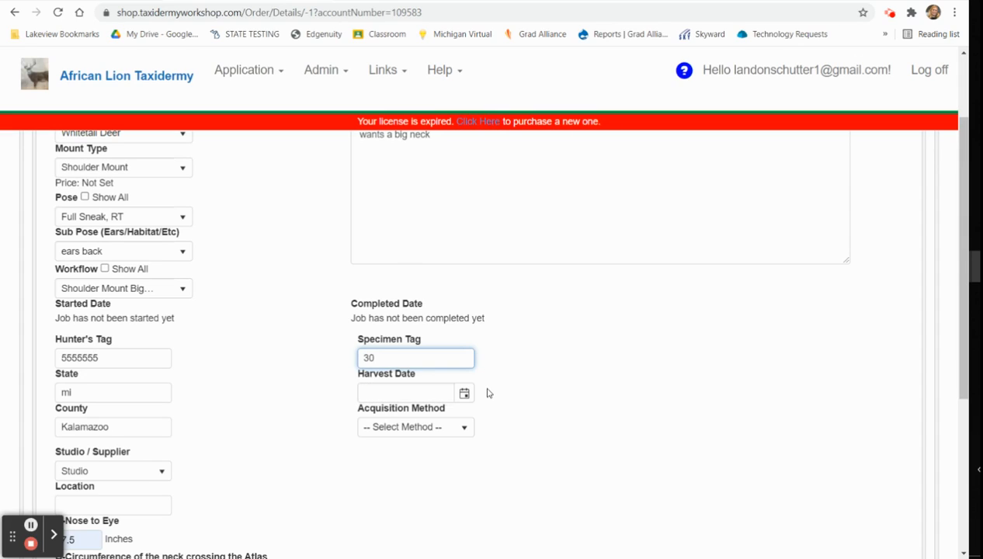
pyautogui.click(464, 396)
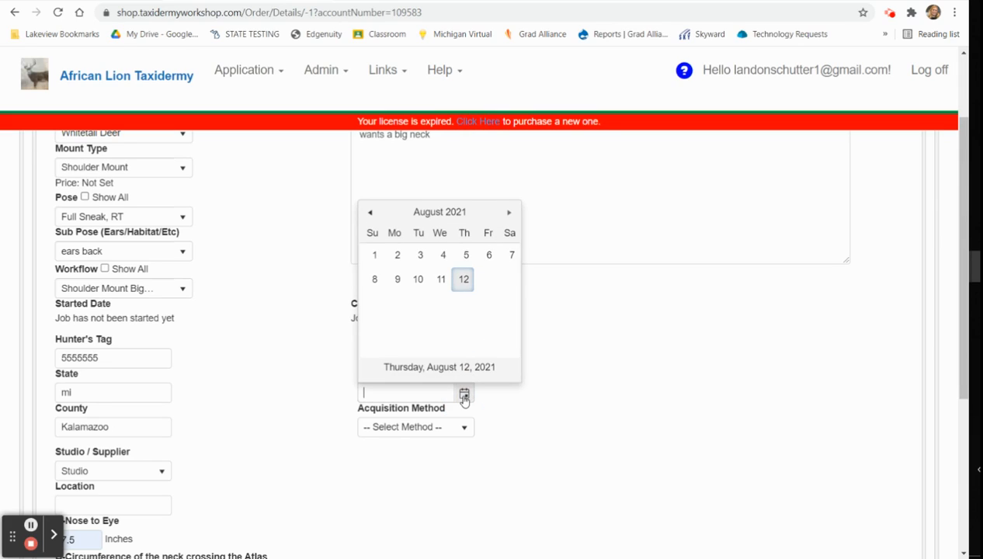
pyautogui.click(463, 284)
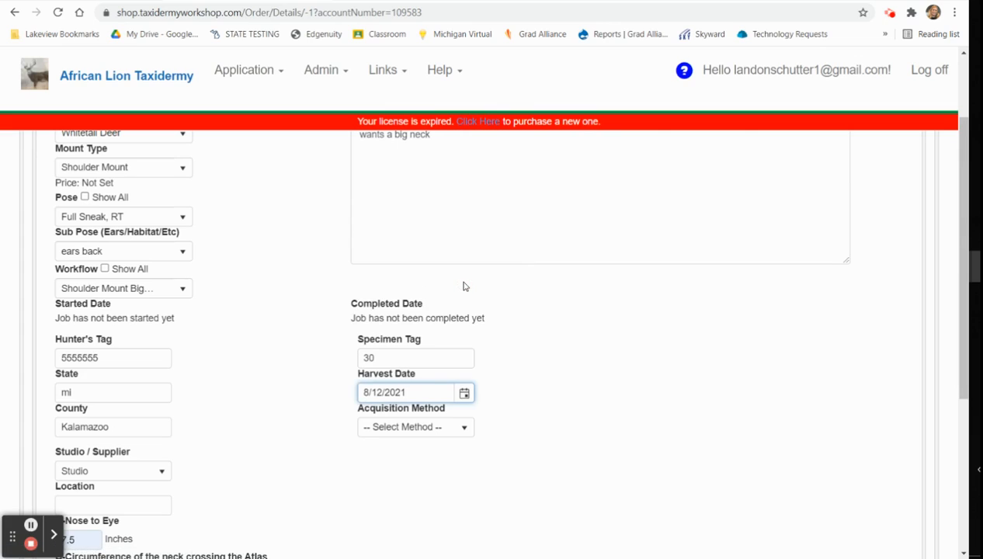
# - Set the acquisition method to Shot and save the job
pyautogui.click(463, 428)
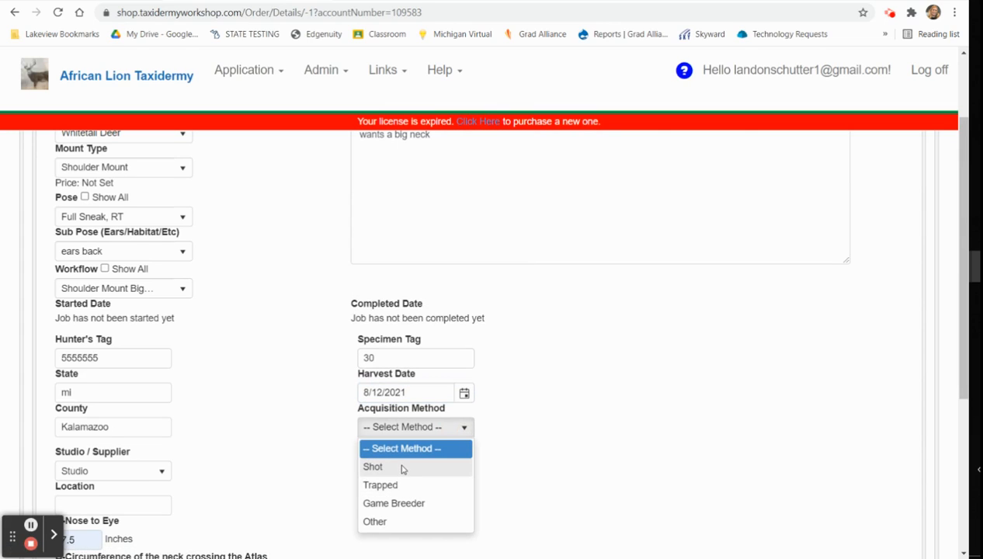
pyautogui.click(403, 466)
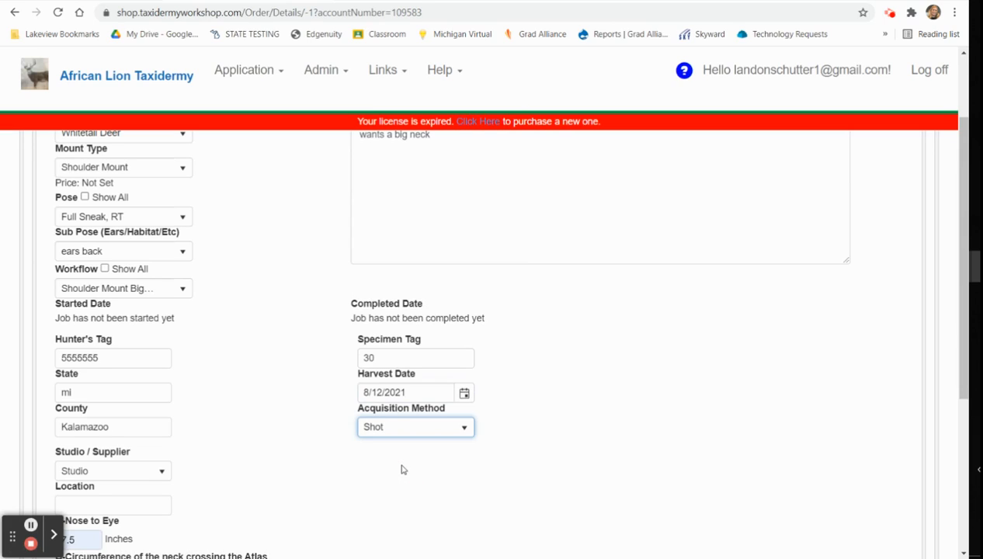
pyautogui.click(962, 553)
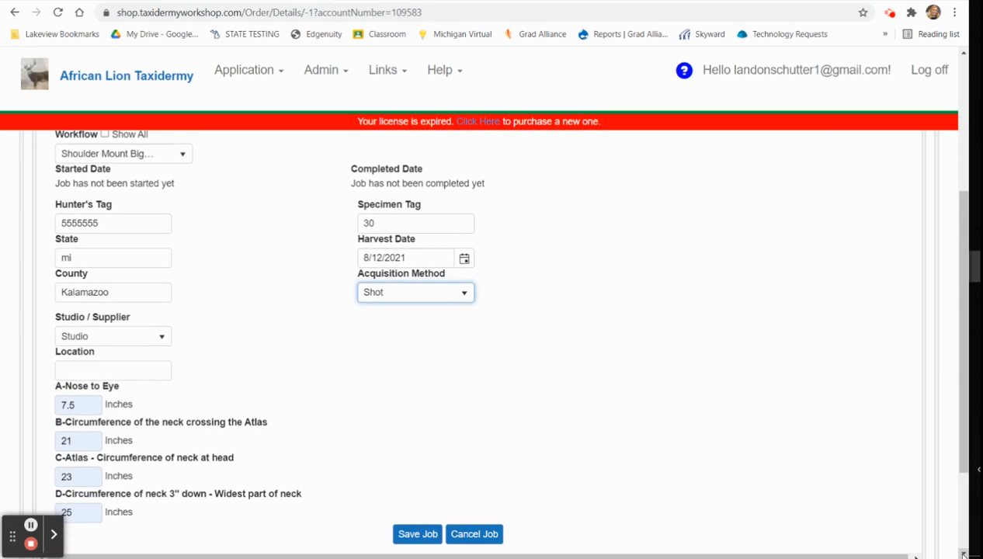
pyautogui.click(420, 534)
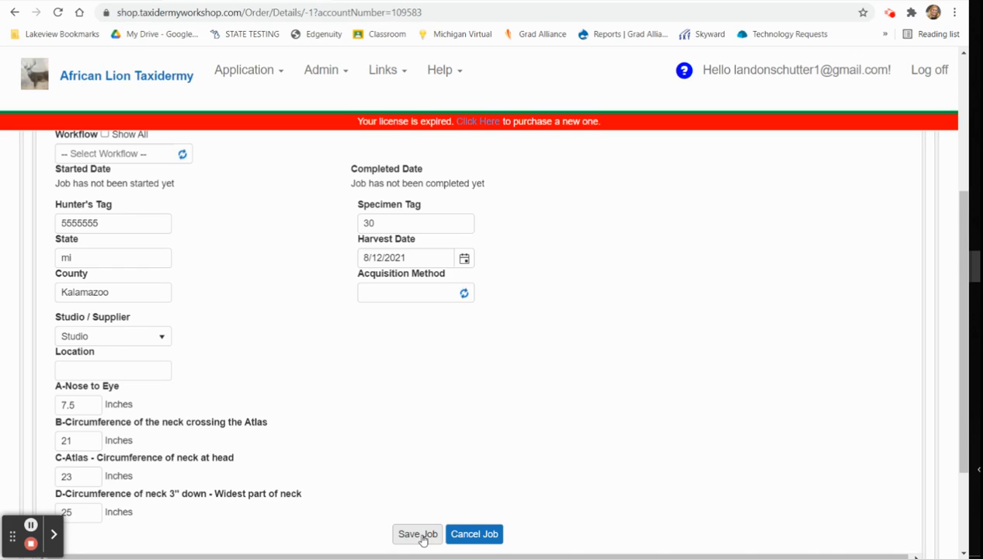
# - Review the saved job's printable tag, Michigan printable tag and image and document gallery
pyautogui.moveTo(962, 53); pyautogui.dragTo(962, 53)
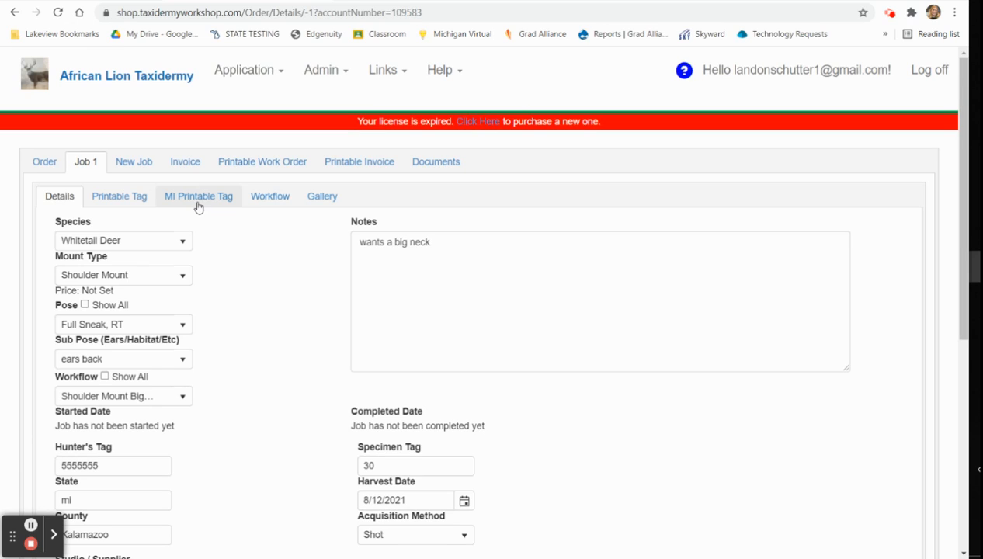
pyautogui.click(119, 206)
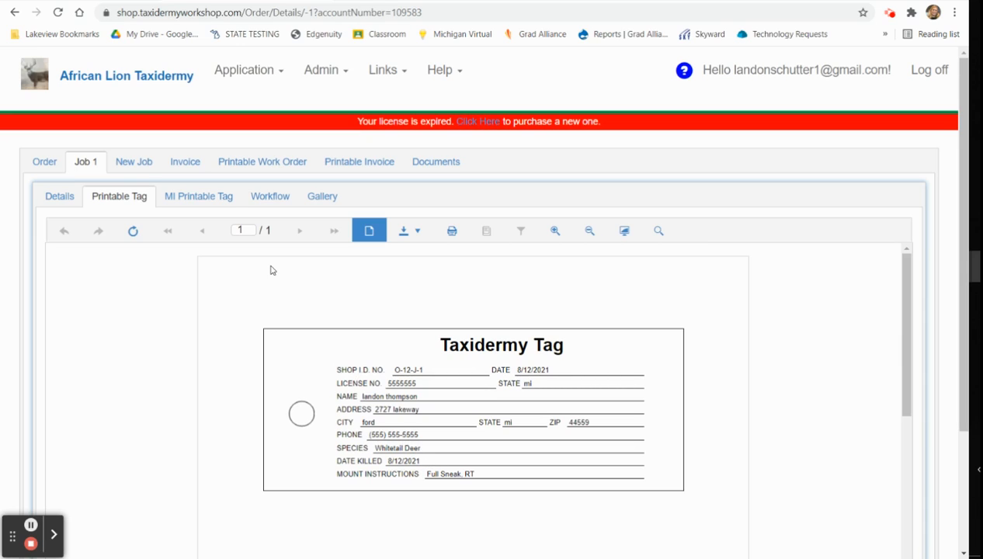
pyautogui.click(207, 201)
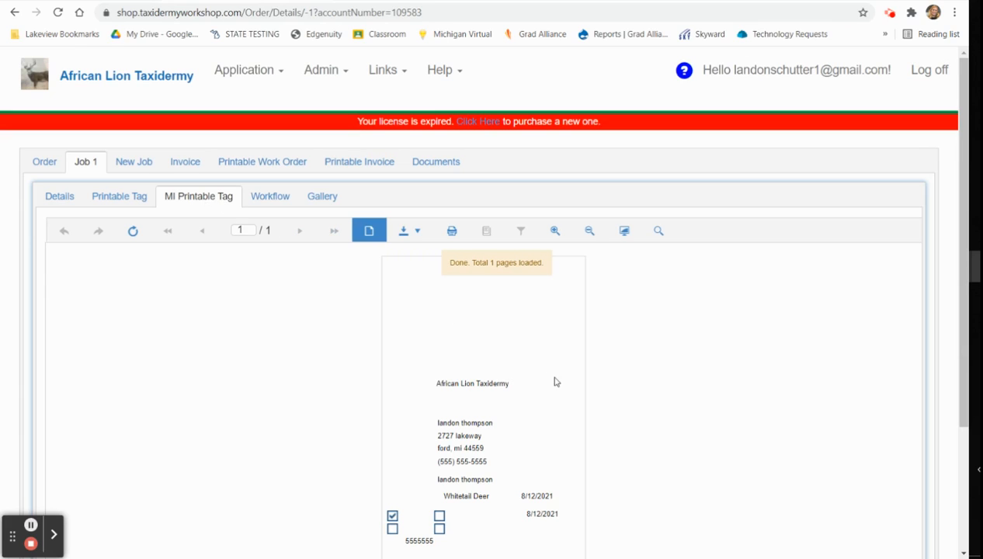
pyautogui.click(964, 554)
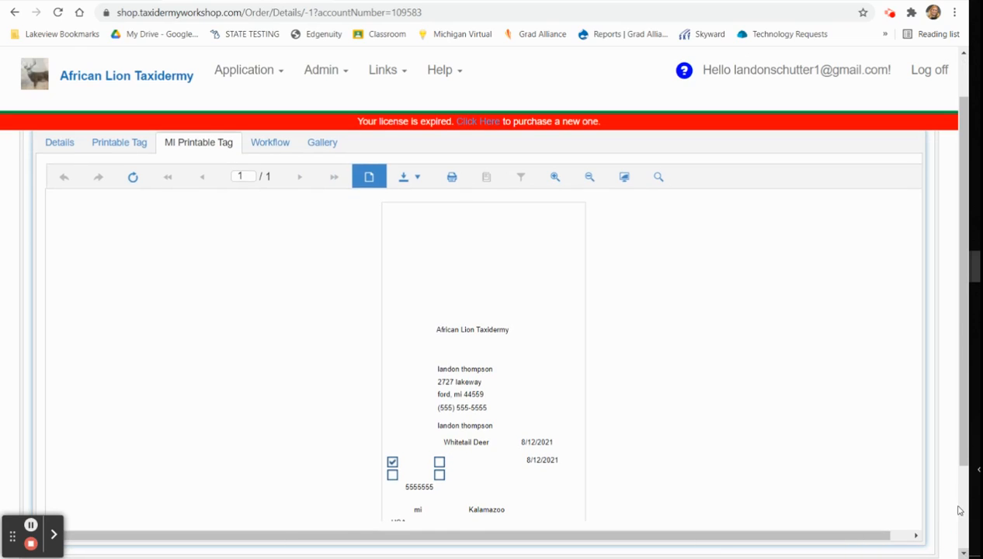
pyautogui.click(964, 53)
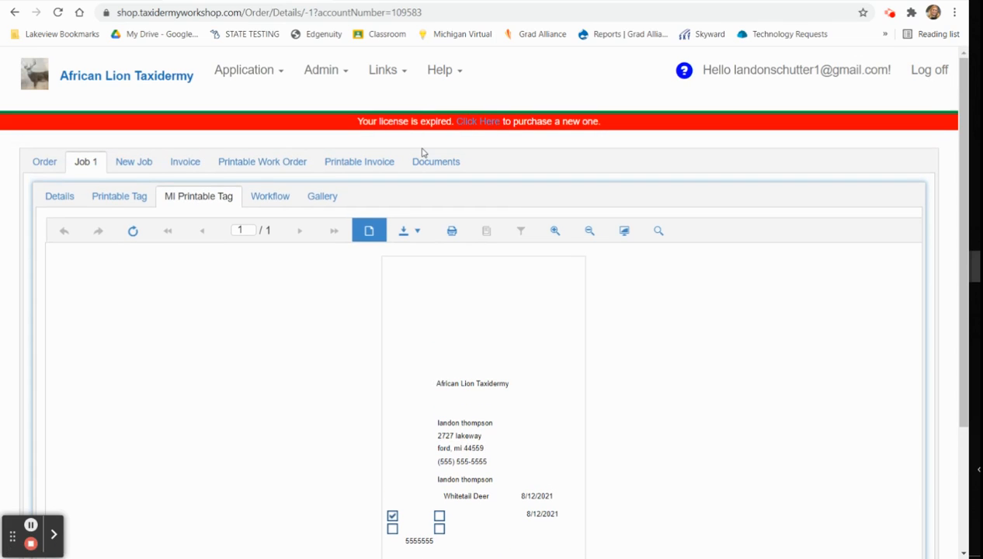
pyautogui.click(312, 204)
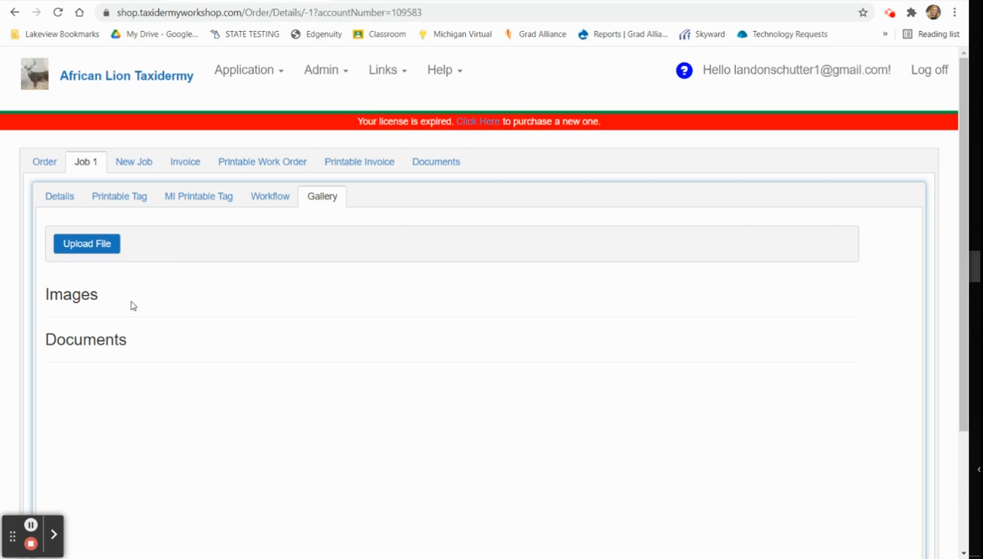
# - Add an invoice line item described as "open mouth" with quantity 1 and unit price 200
pyautogui.click(192, 170)
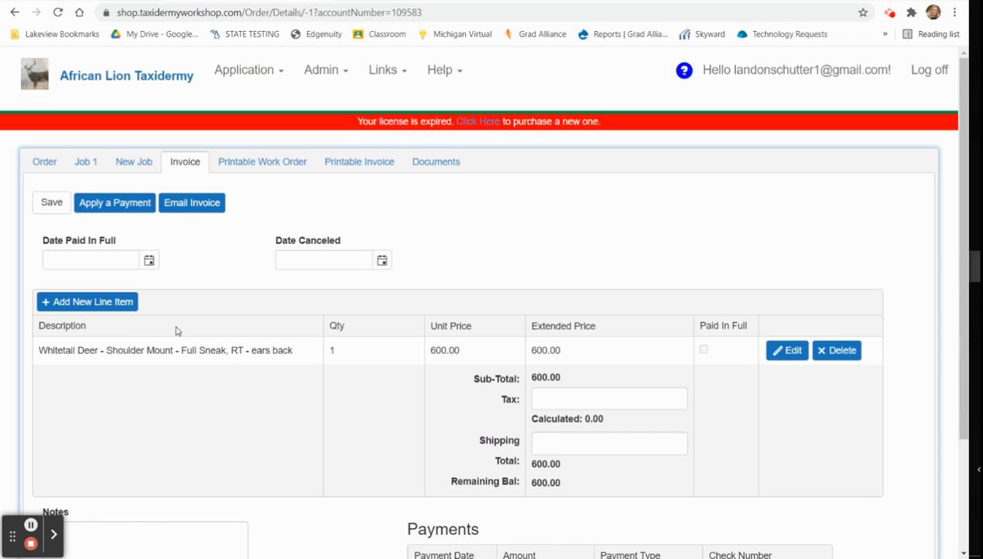
pyautogui.click(121, 302)
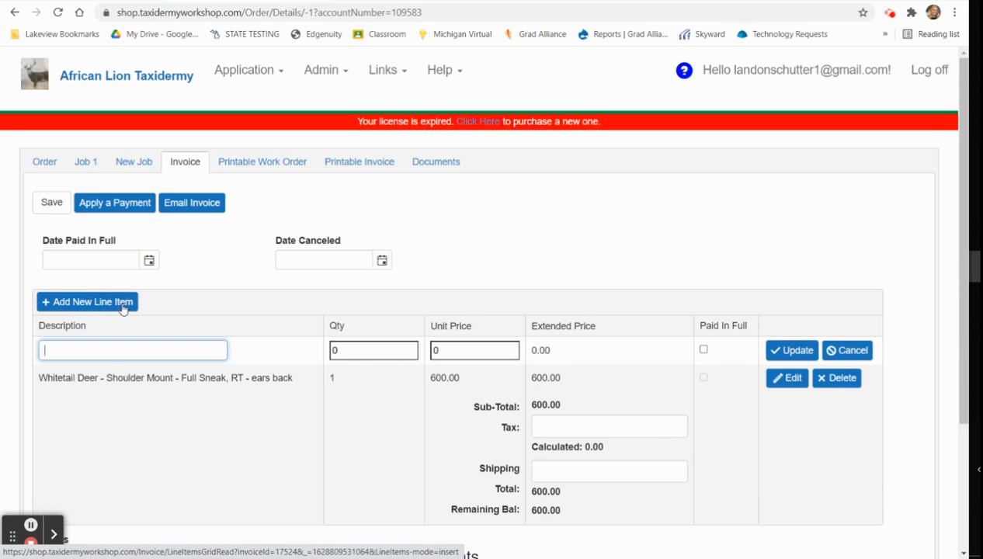
pyautogui.write('open mouth')
pyautogui.click(344, 349)
pyautogui.press('BackSpace')
pyautogui.write('1')
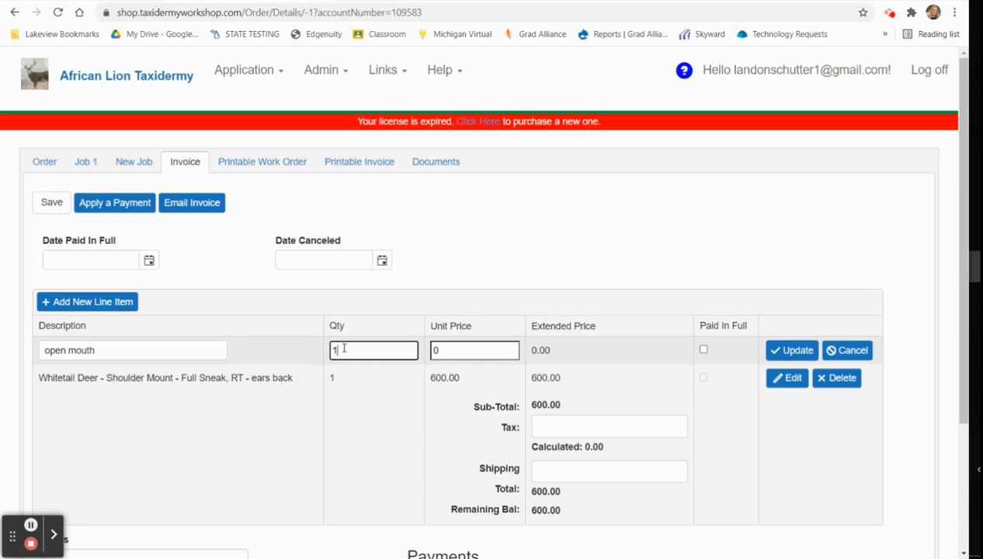
pyautogui.click(437, 352)
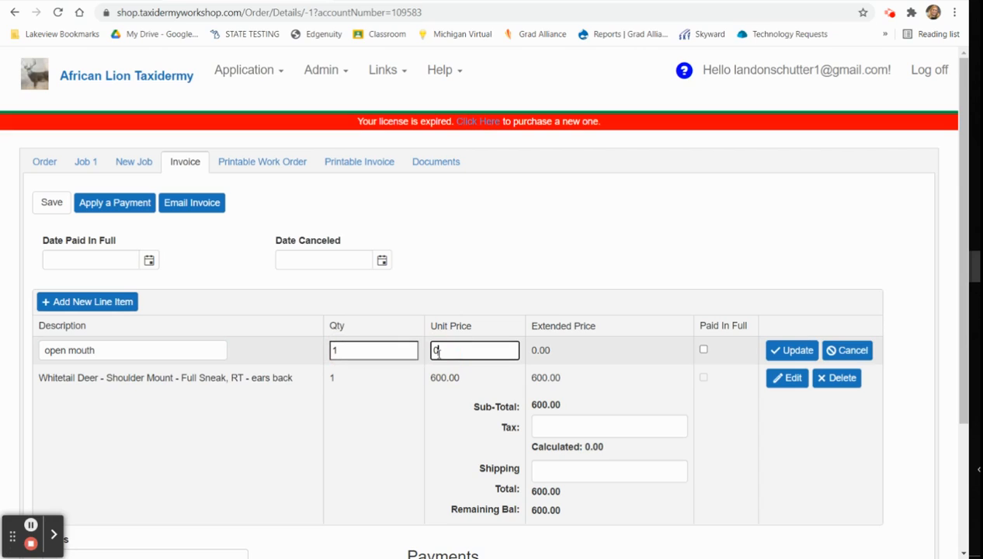
pyautogui.press('BackSpace')
pyautogui.write('200')
pyautogui.click(796, 351)
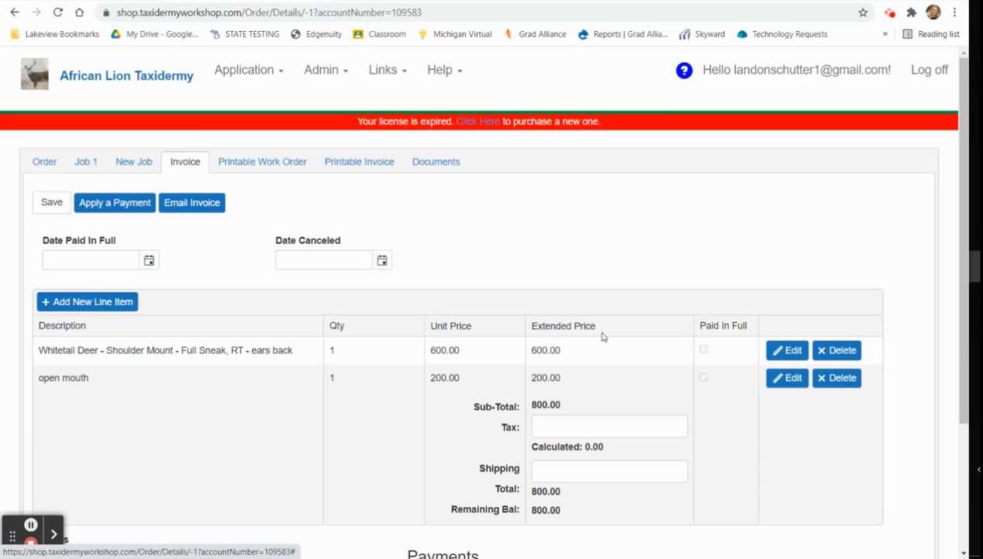
# - Apply a 400.00 payment of type Cash dated 8/12/2021 to the invoice and save it
pyautogui.click(130, 206)
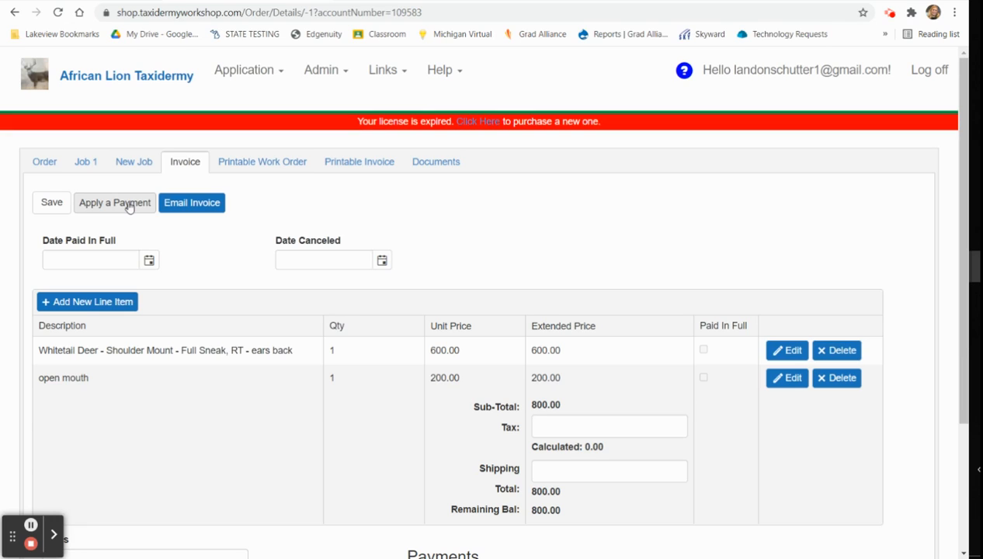
pyautogui.click(963, 553)
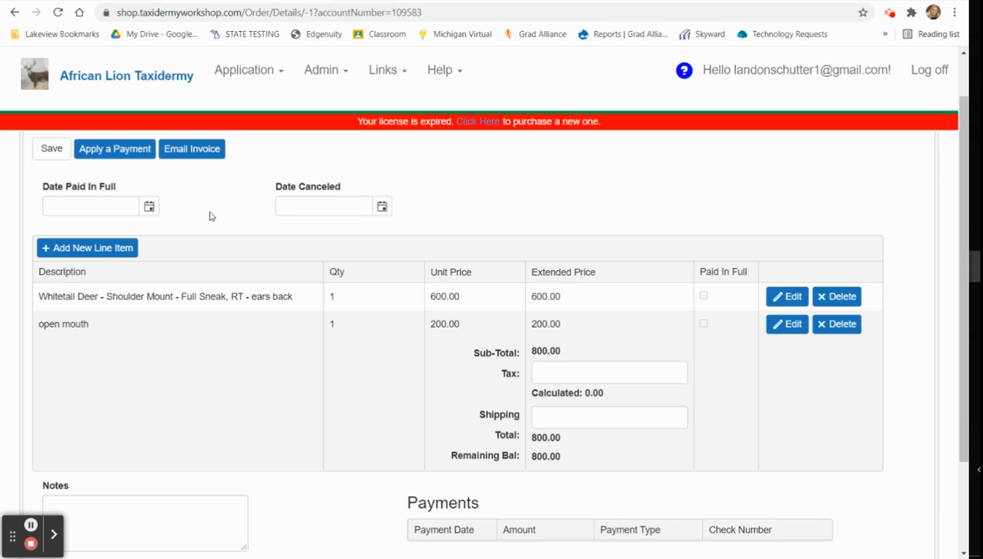
pyautogui.click(132, 155)
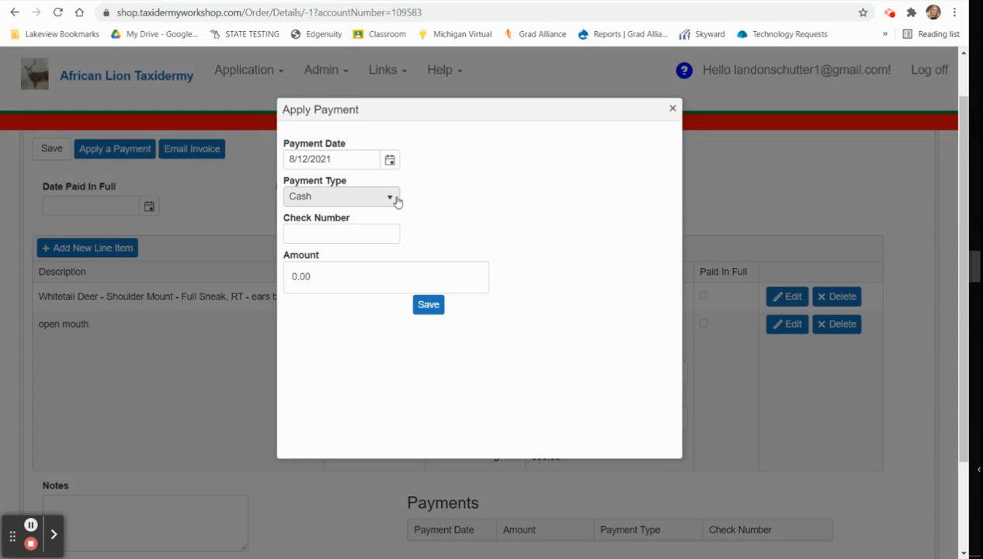
pyautogui.click(395, 199)
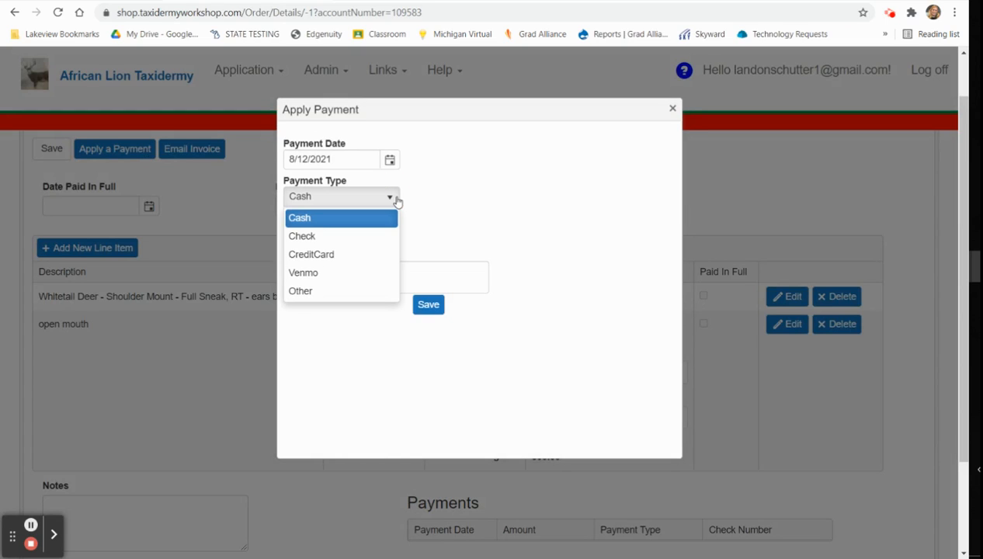
pyautogui.click(462, 201)
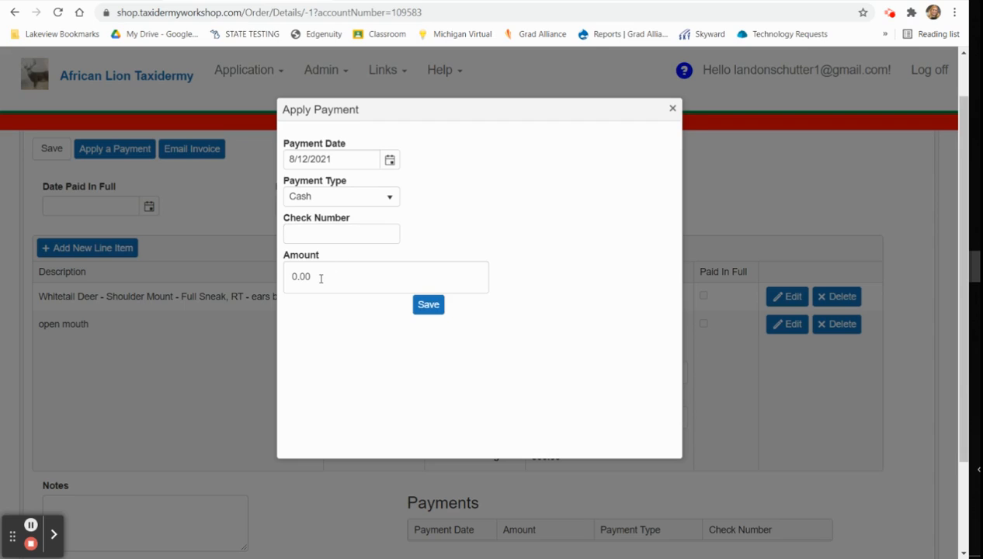
pyautogui.click(319, 277)
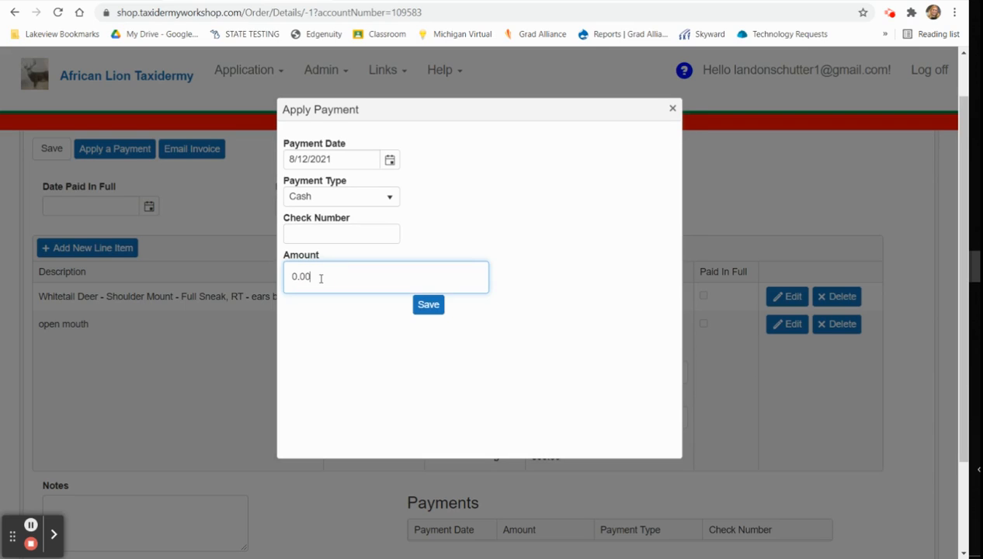
pyautogui.write('4')
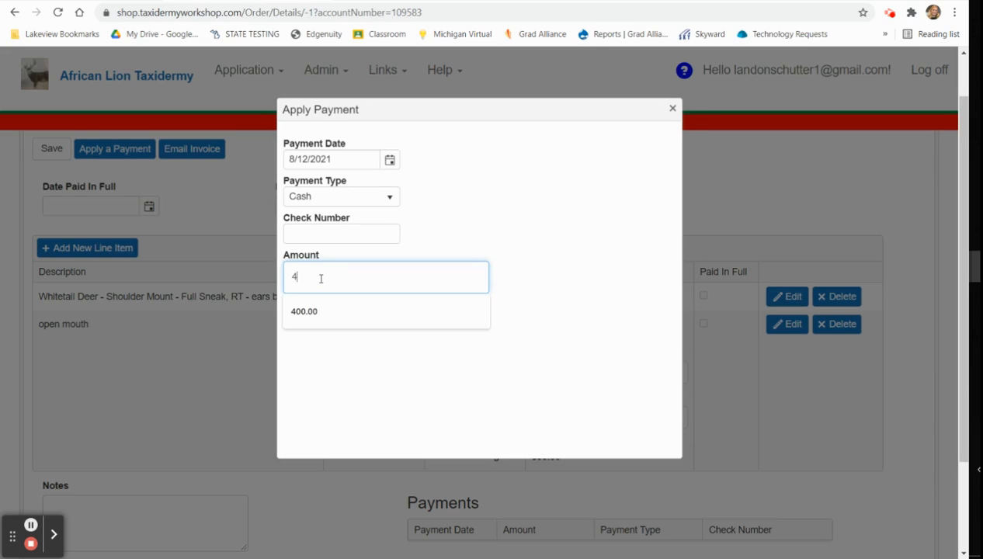
pyautogui.write('000')
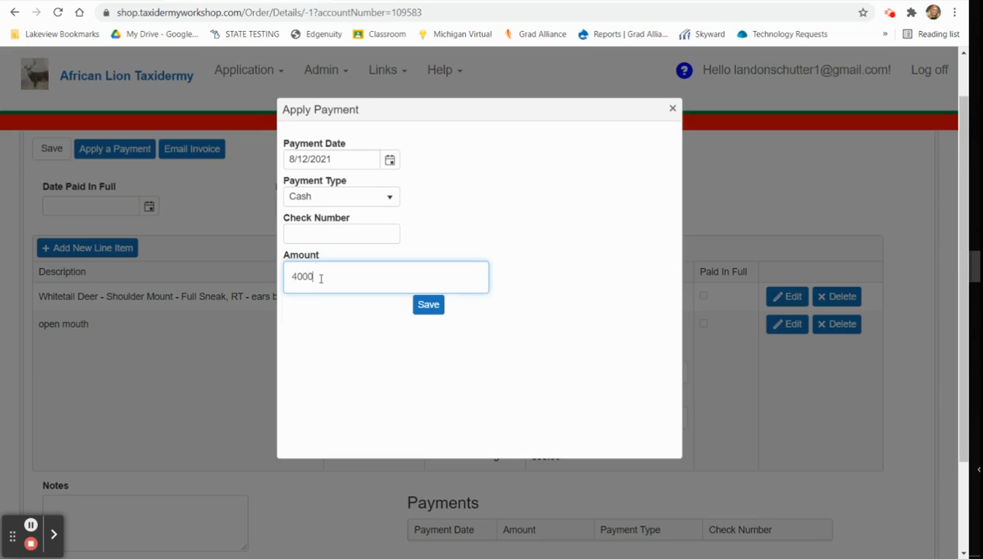
pyautogui.press('BackSpace')
pyautogui.press('Down')
pyautogui.press('Return')
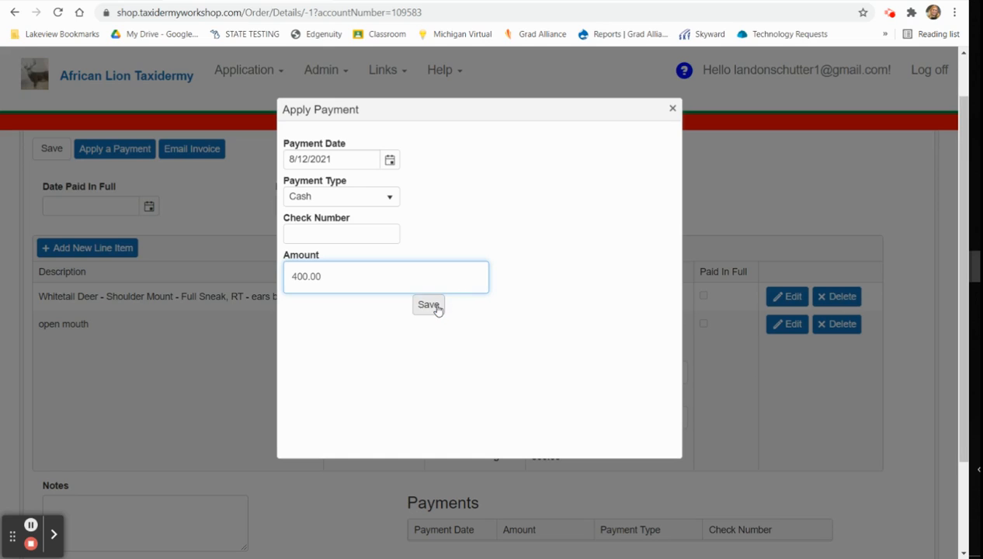
pyautogui.click(436, 307)
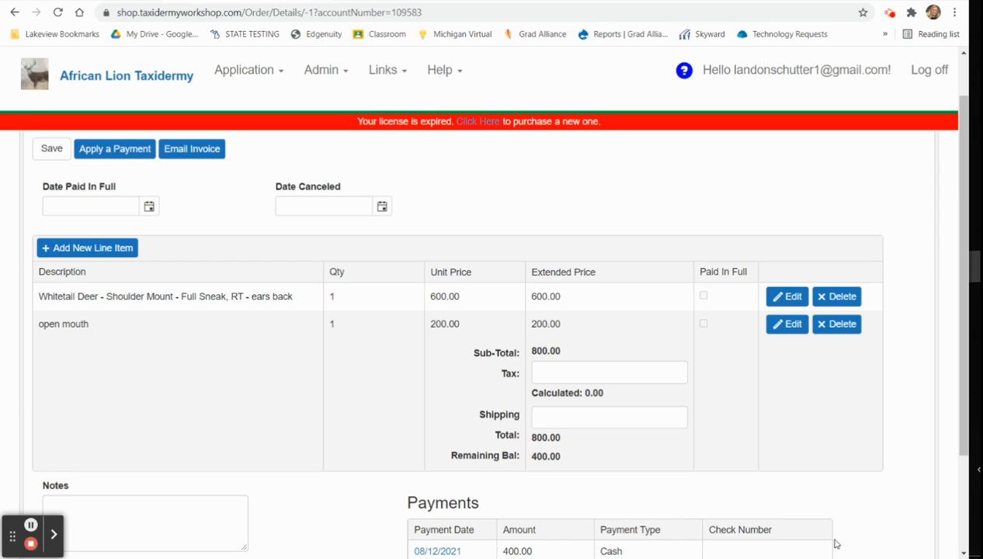
# - Check the payment recorded under the invoice and email the invoice to the customer's address on file
pyautogui.click(963, 553)
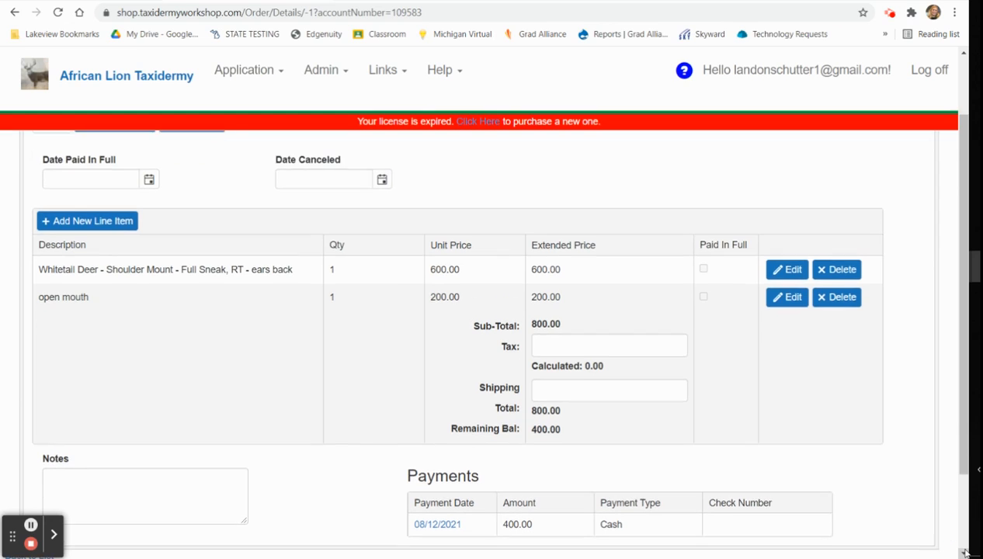
pyautogui.click(963, 553)
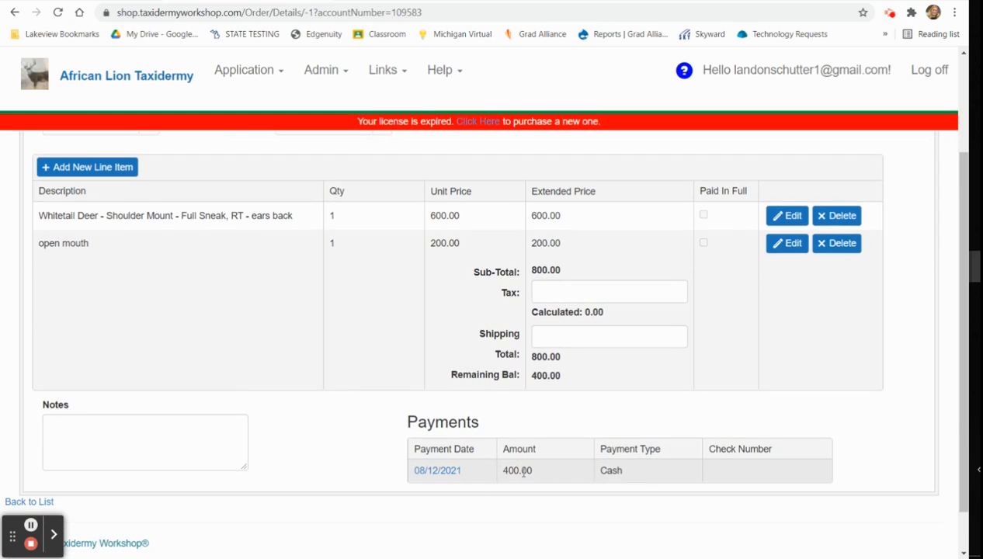
pyautogui.click(963, 52)
pyautogui.click(963, 52)
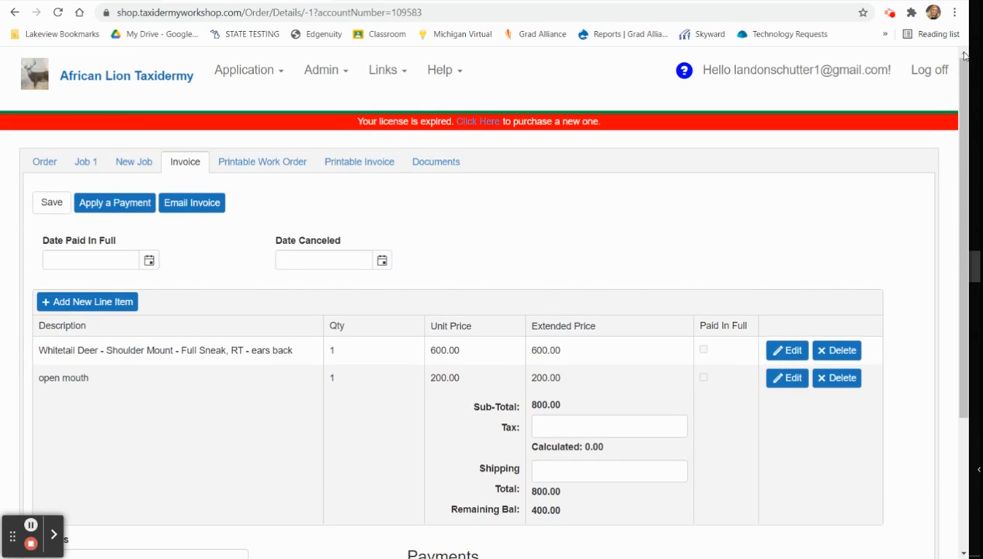
pyautogui.click(167, 213)
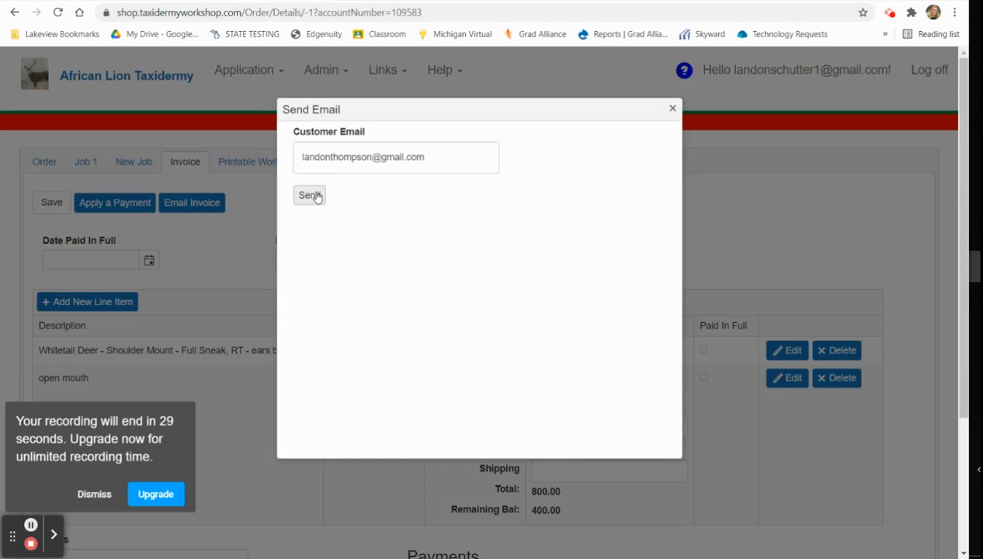
pyautogui.click(316, 197)
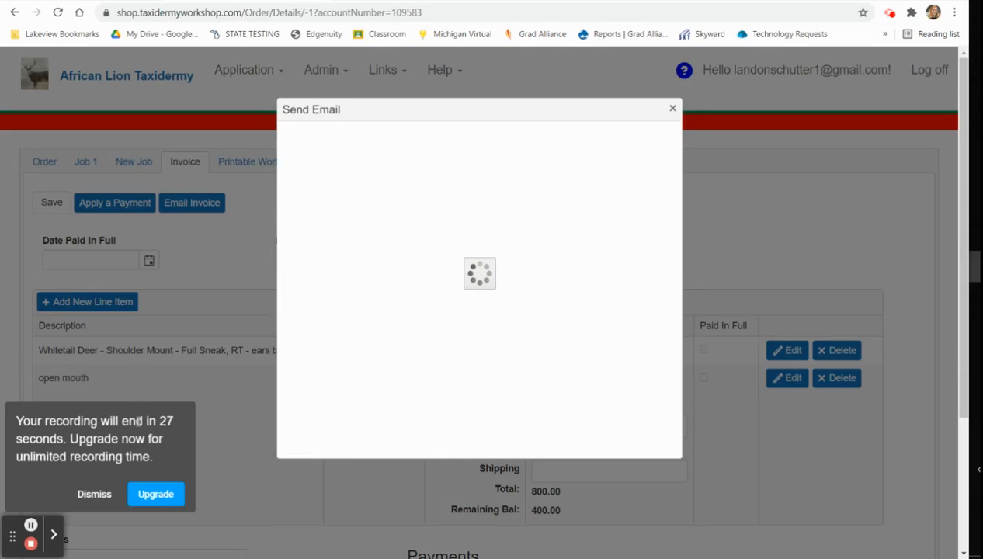
pyautogui.click(94, 497)
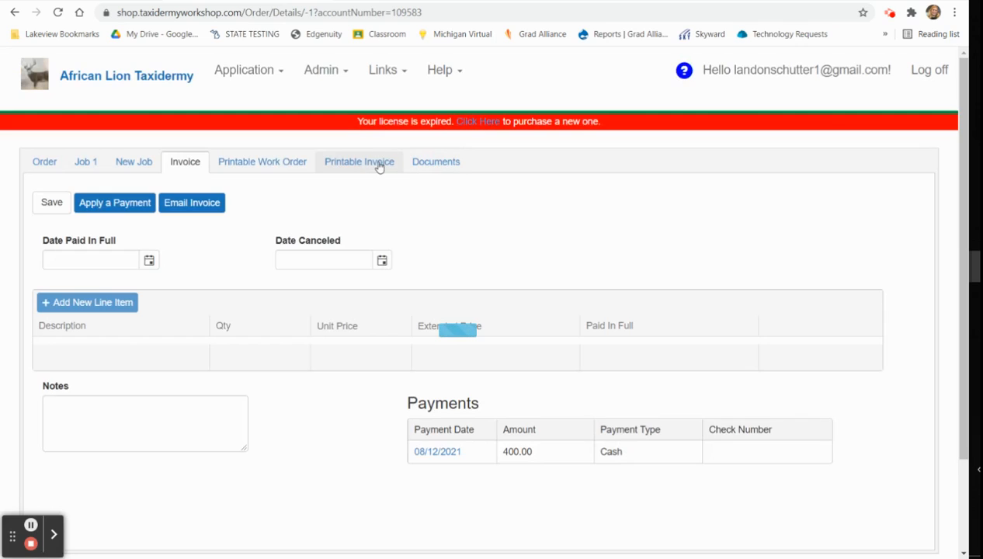
# - Review the printable invoice, including its customer details, line items and deposit
pyautogui.click(375, 168)
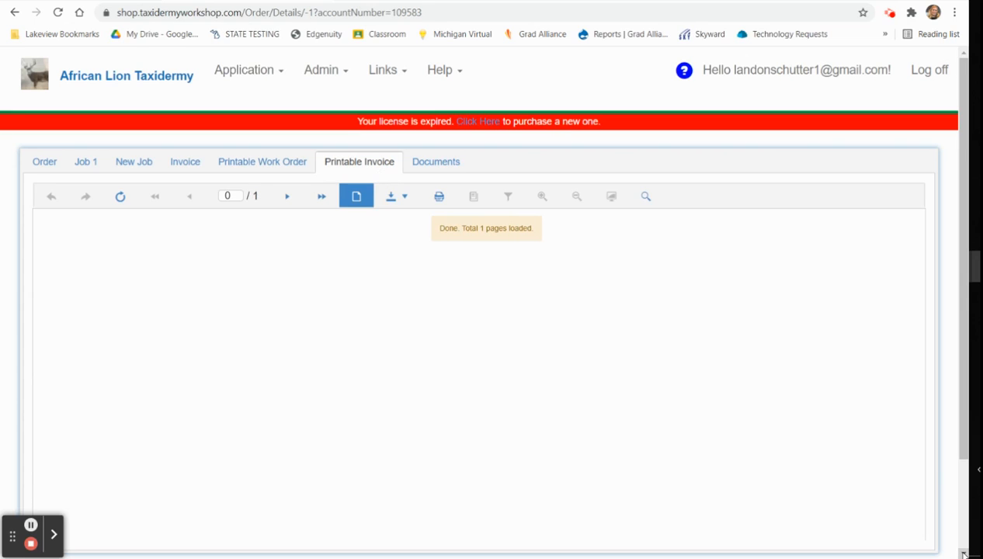
pyautogui.scroll(-3, 963, 553)
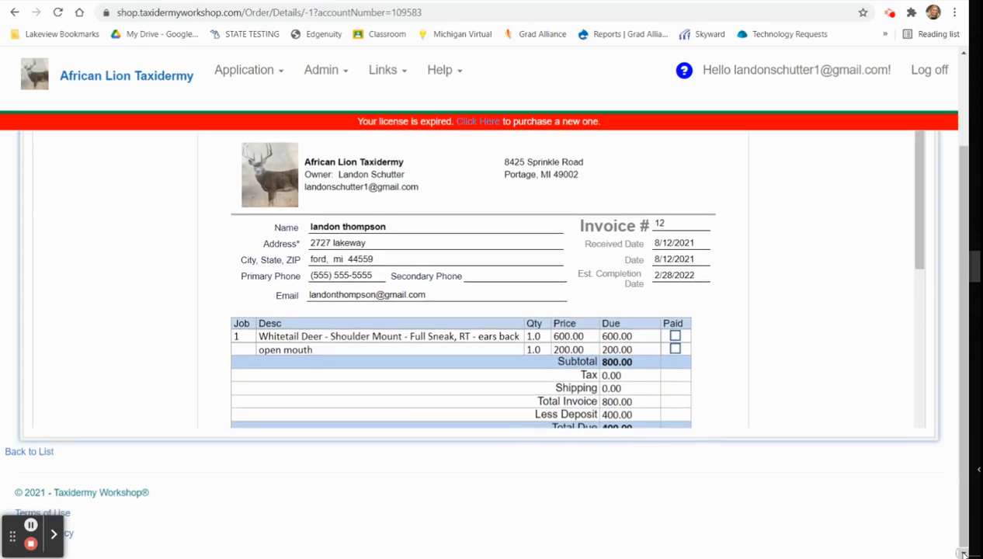